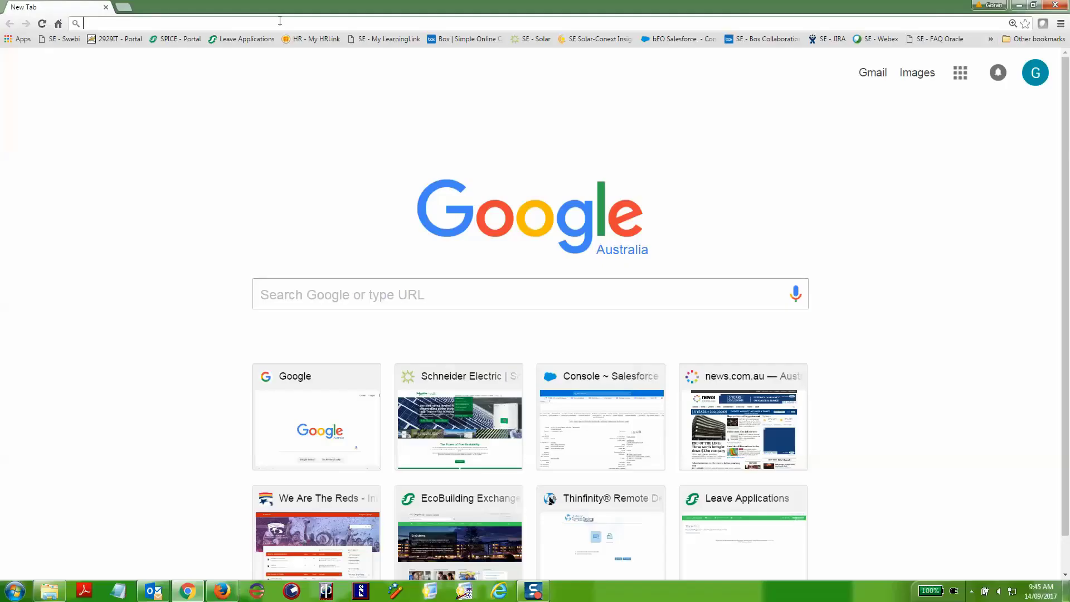
# Step: Load sesolar.com and browse the Products > Off-Grid and Back-Up > Monitoring menu
pyautogui.write('ses')
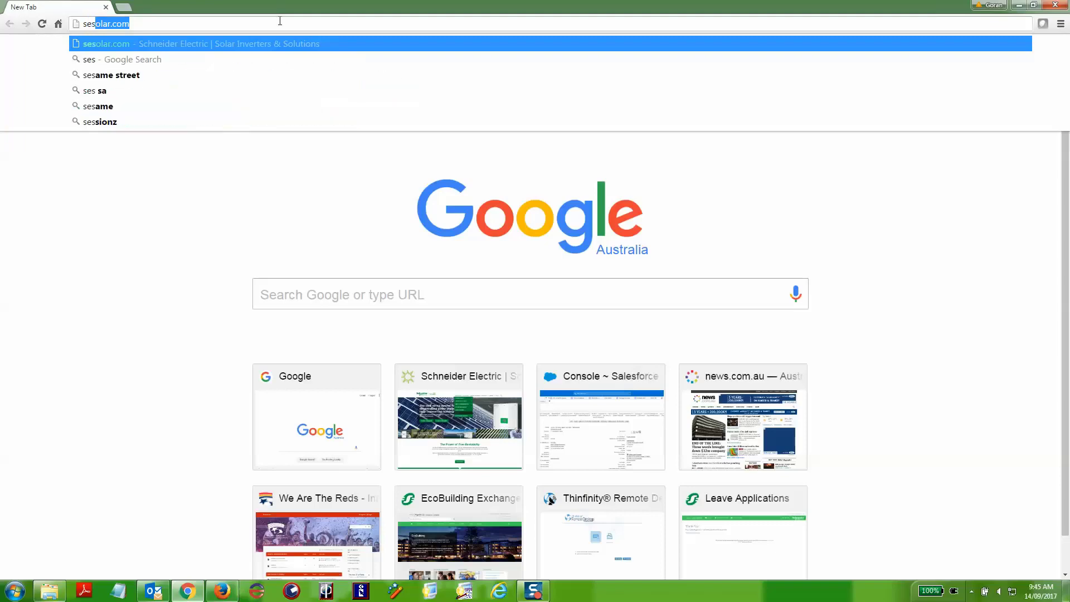
pyautogui.write('olar.com')
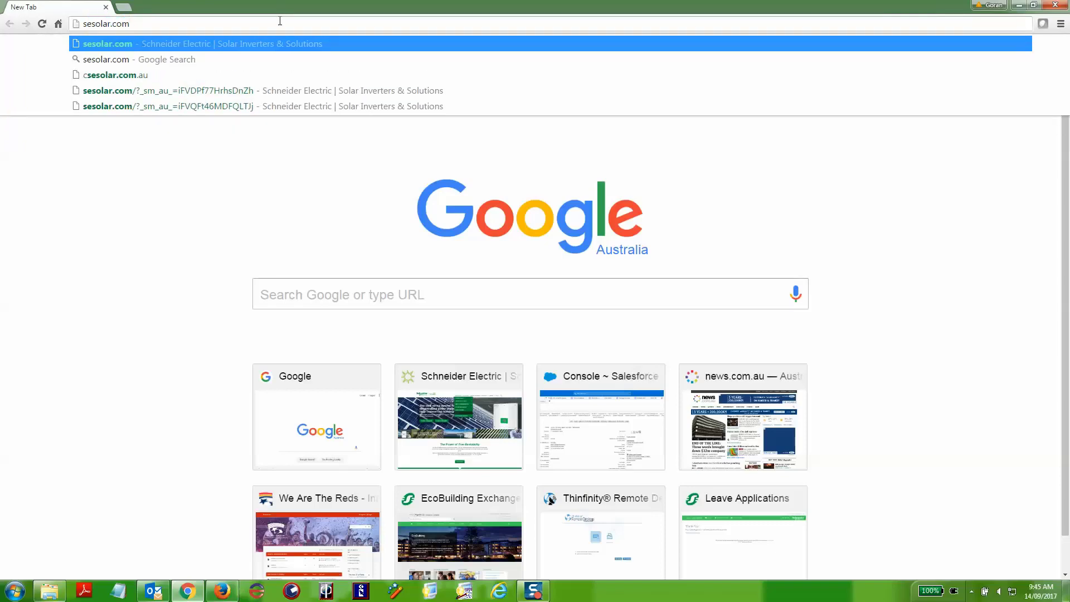
pyautogui.press('Return')
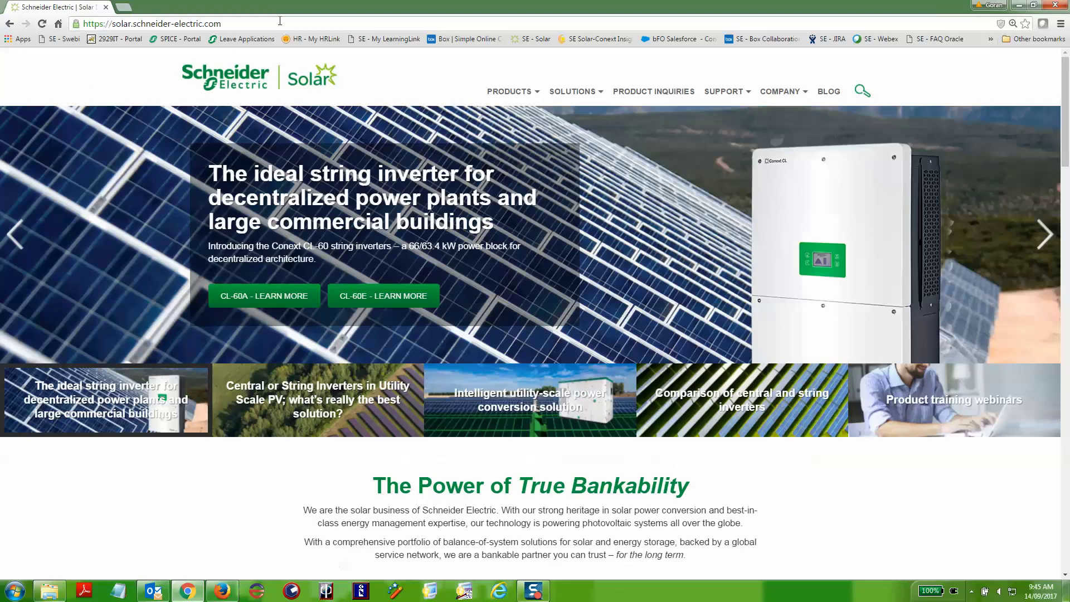
pyautogui.moveTo(508, 94)
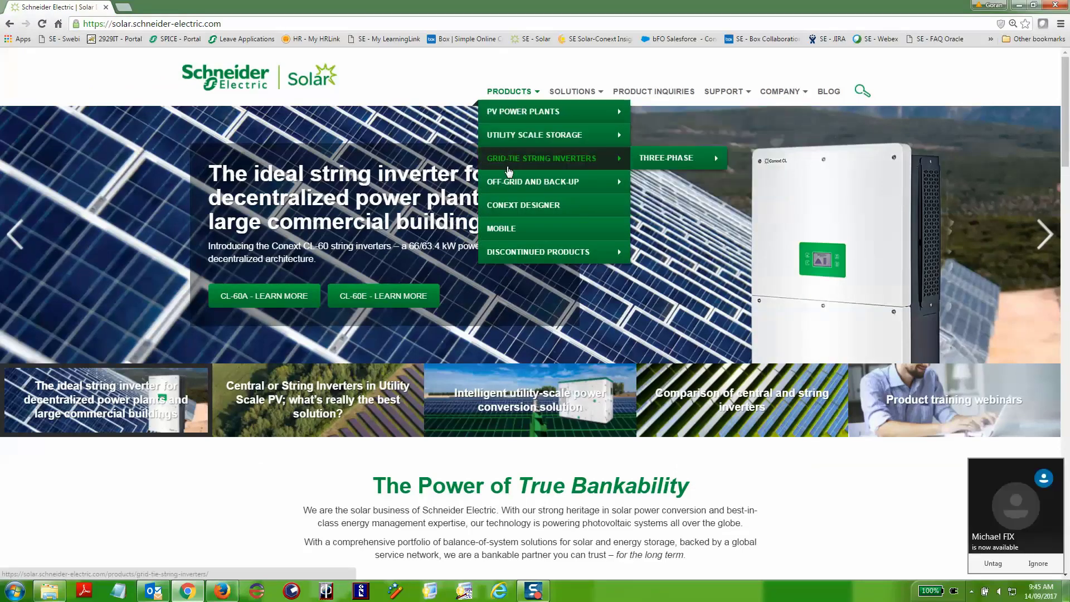
pyautogui.moveTo(509, 186)
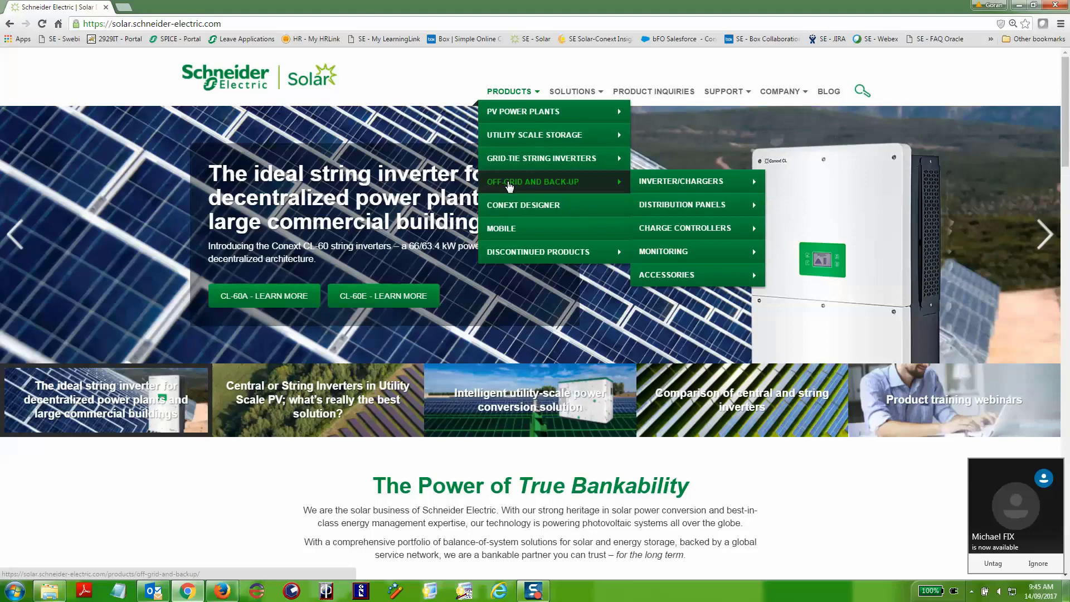
pyautogui.moveTo(665, 203)
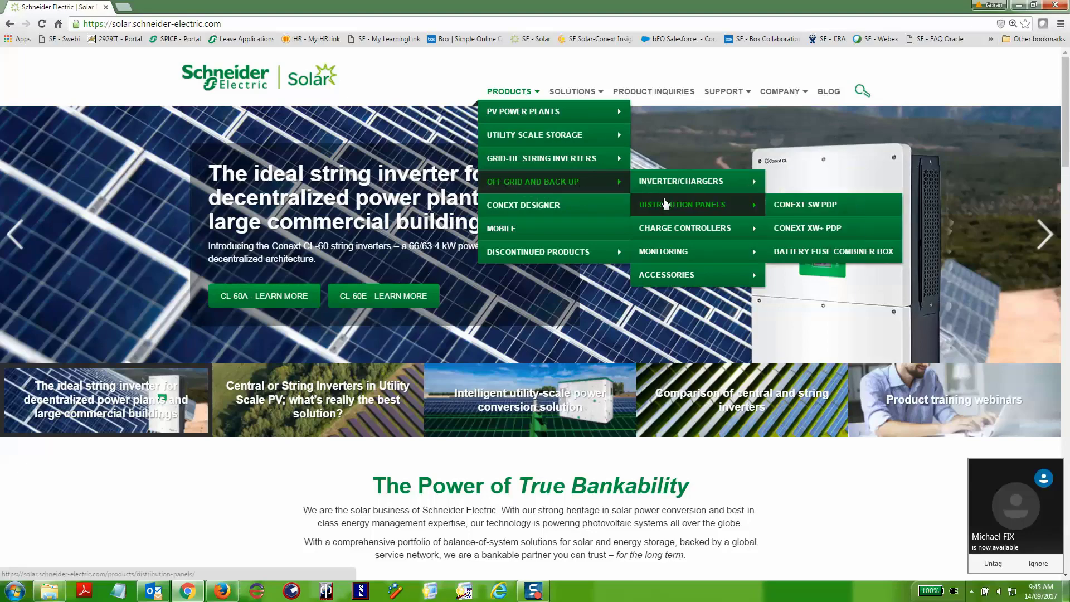
pyautogui.moveTo(697, 254)
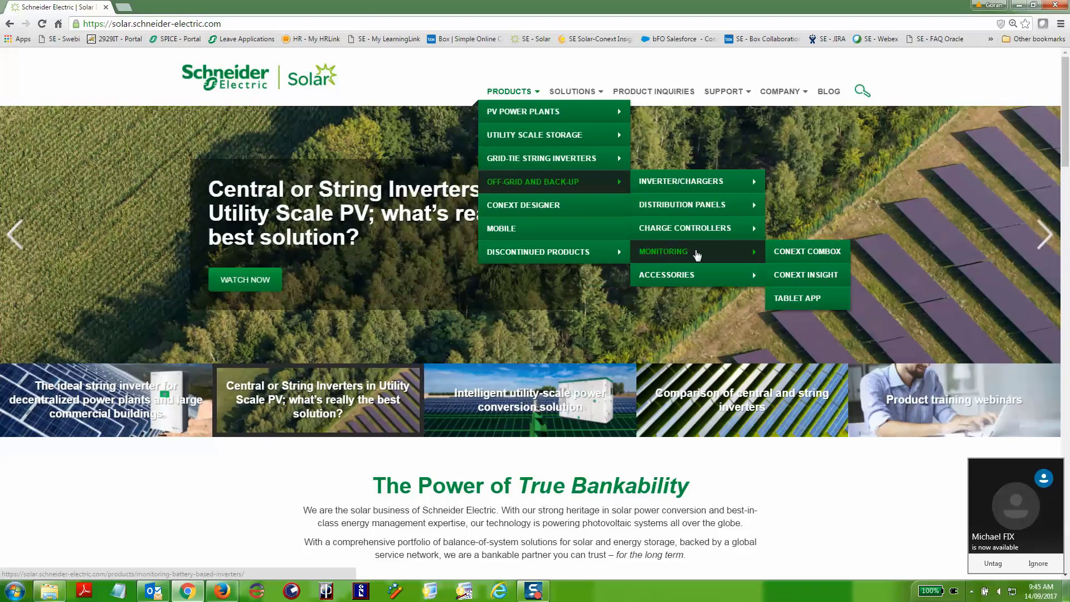
# Step: From the Conext ComBox page's Firmware downloads, download ComBox Firmware VER 3.03 BN 830
pyautogui.click(783, 256)
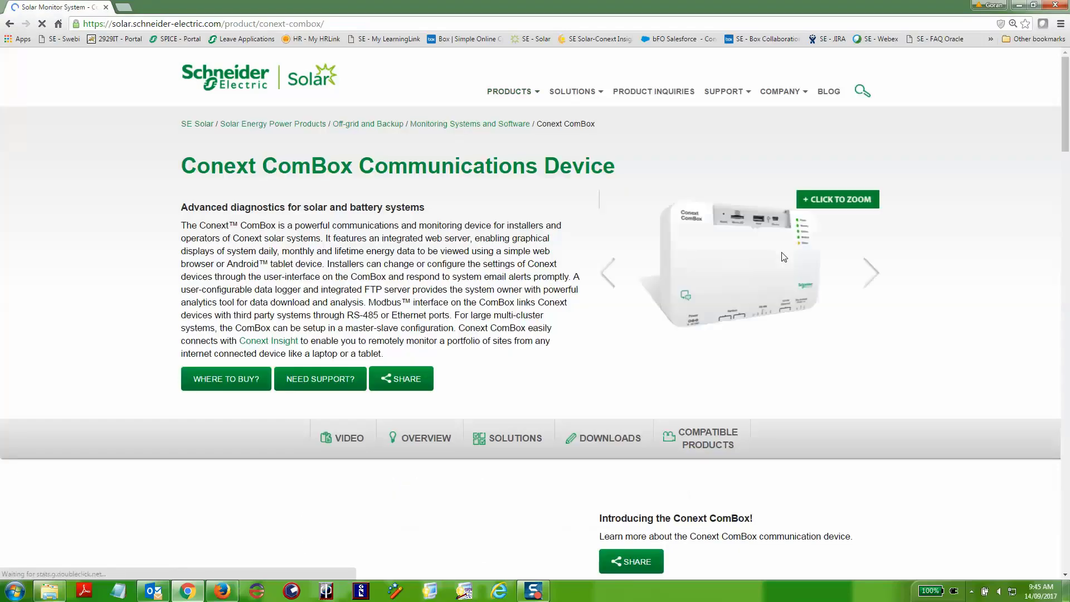
pyautogui.scroll(-5, 576, 345)
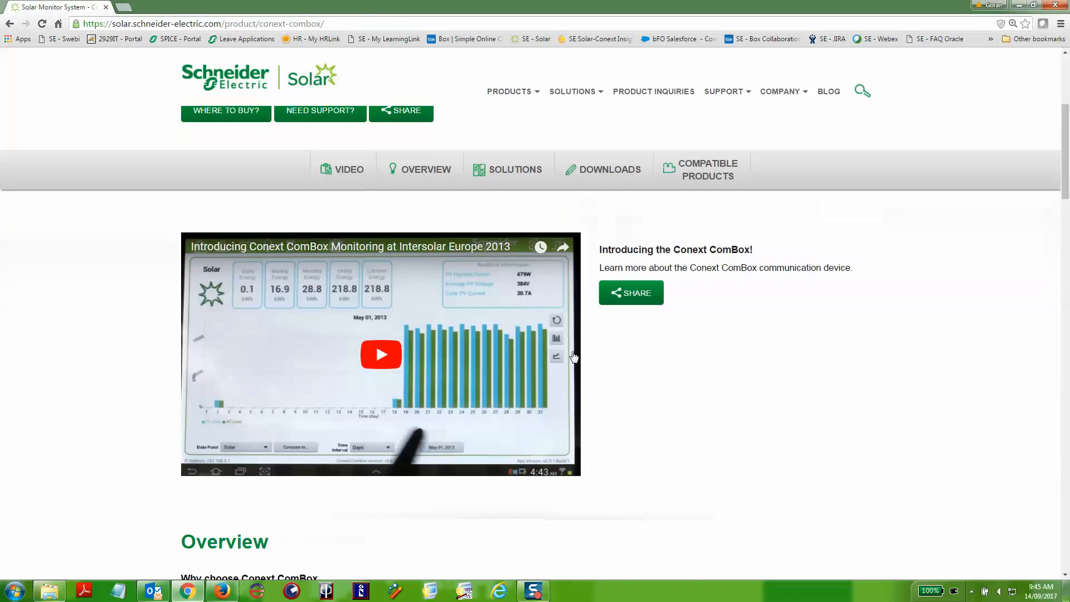
pyautogui.scroll(-15, 574, 357)
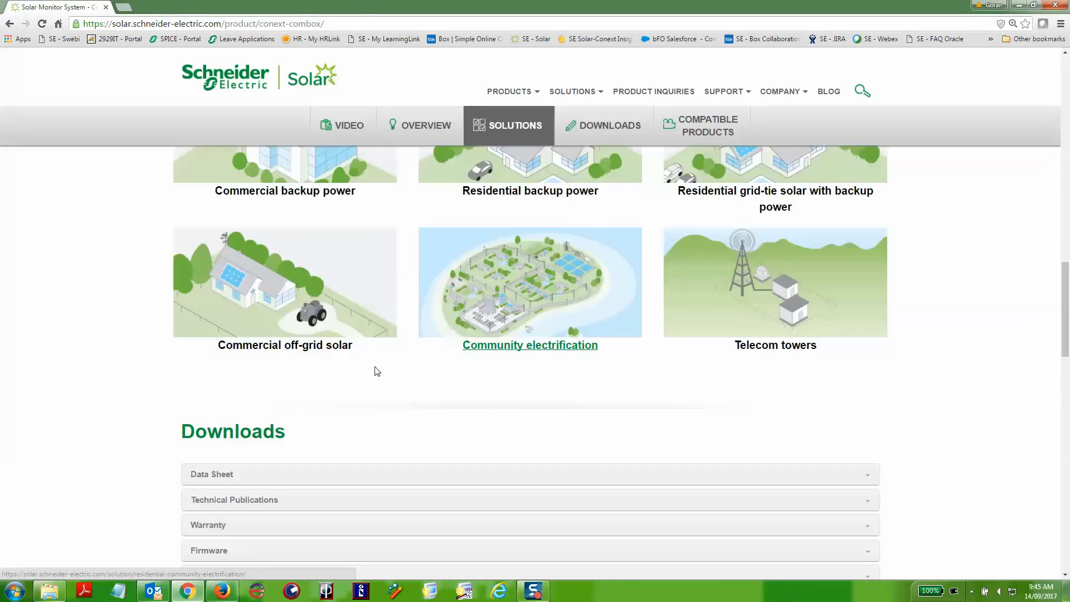
pyautogui.scroll(-4, 368, 372)
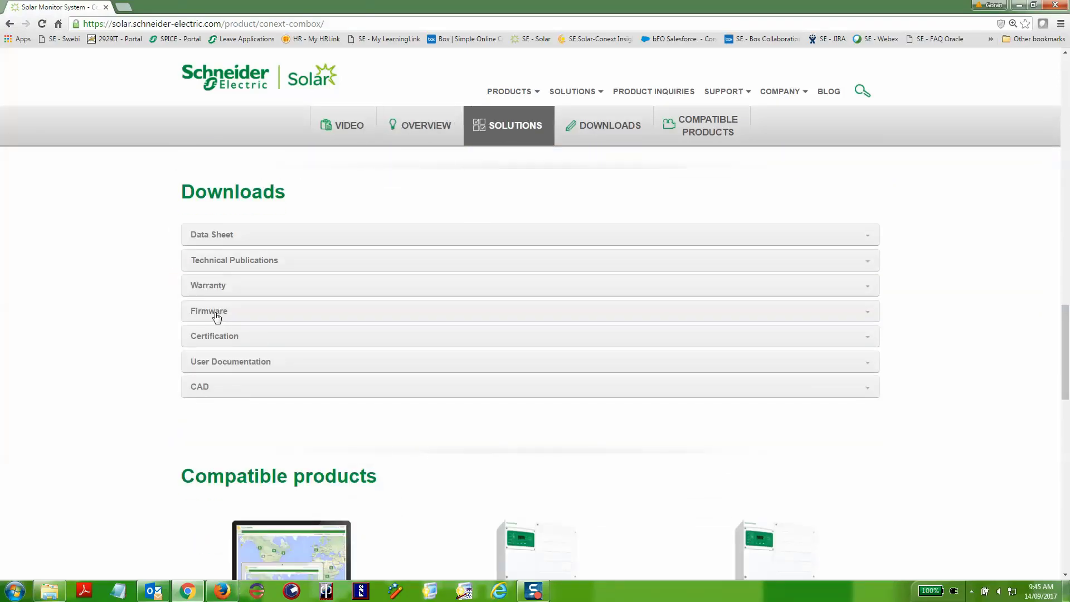
pyautogui.click(217, 315)
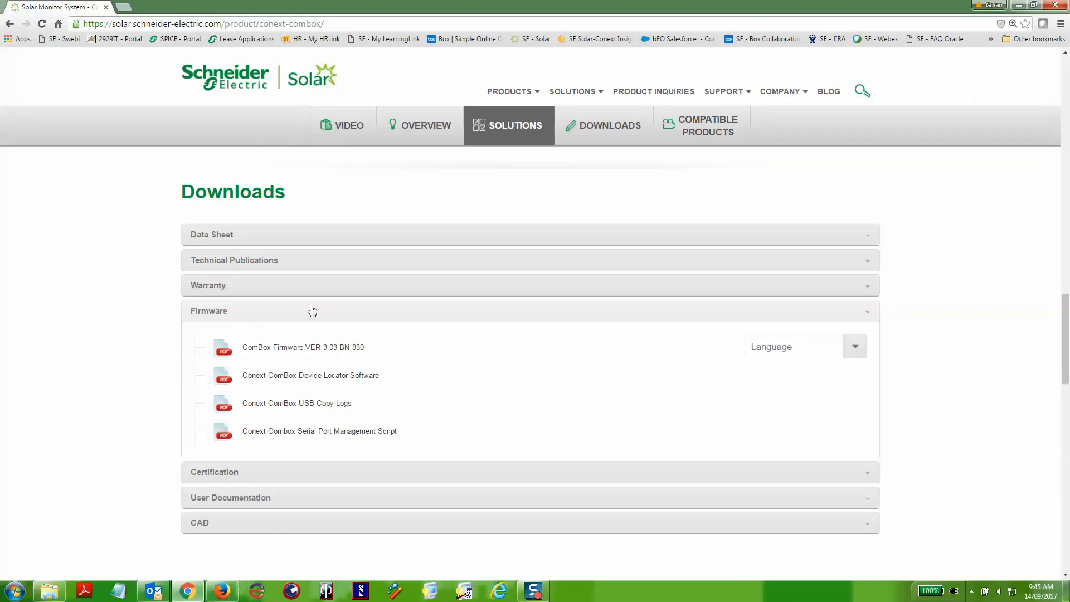
pyautogui.click(316, 347)
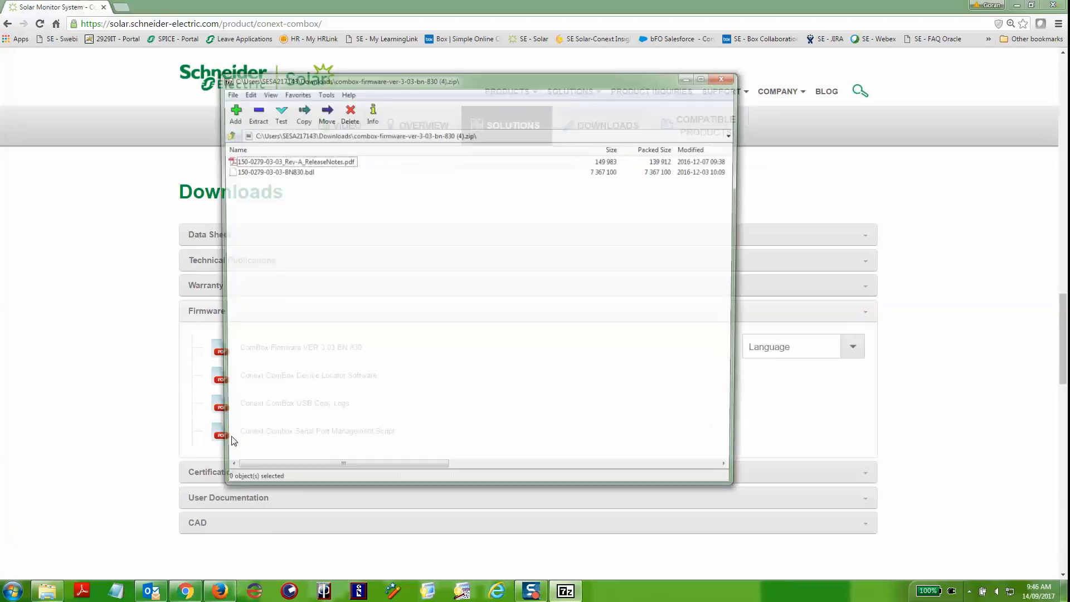
# Step: Copy the release-notes PDF and .bdl firmware file from the zip to the Desktop, then close 7-Zip
pyautogui.click(269, 164)
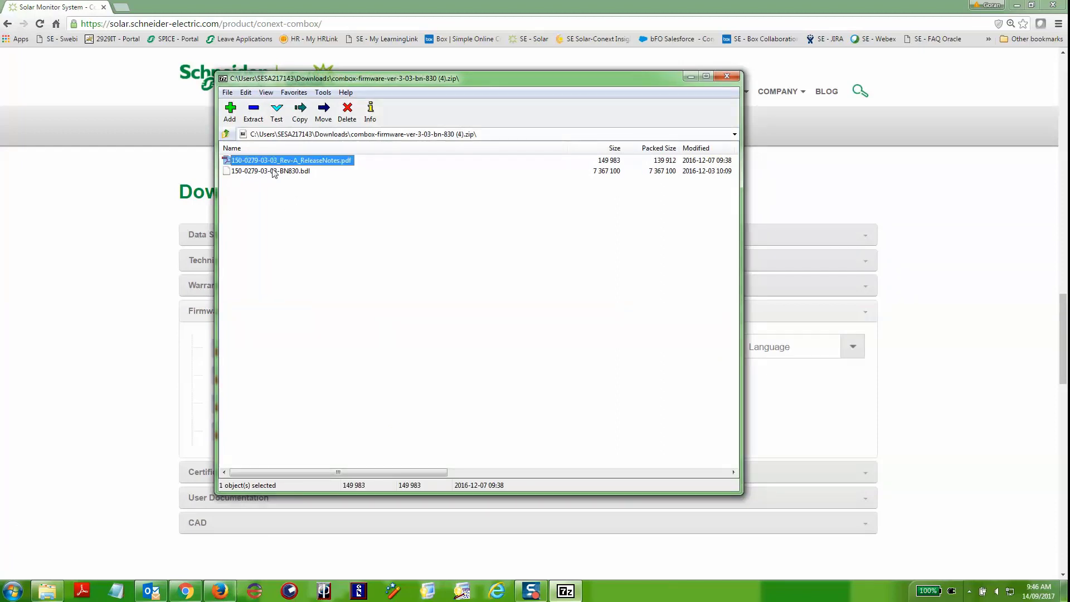
pyautogui.keyDown('shift'); pyautogui.click(275, 175); pyautogui.keyUp('shift')
pyautogui.rightClick(274, 174)
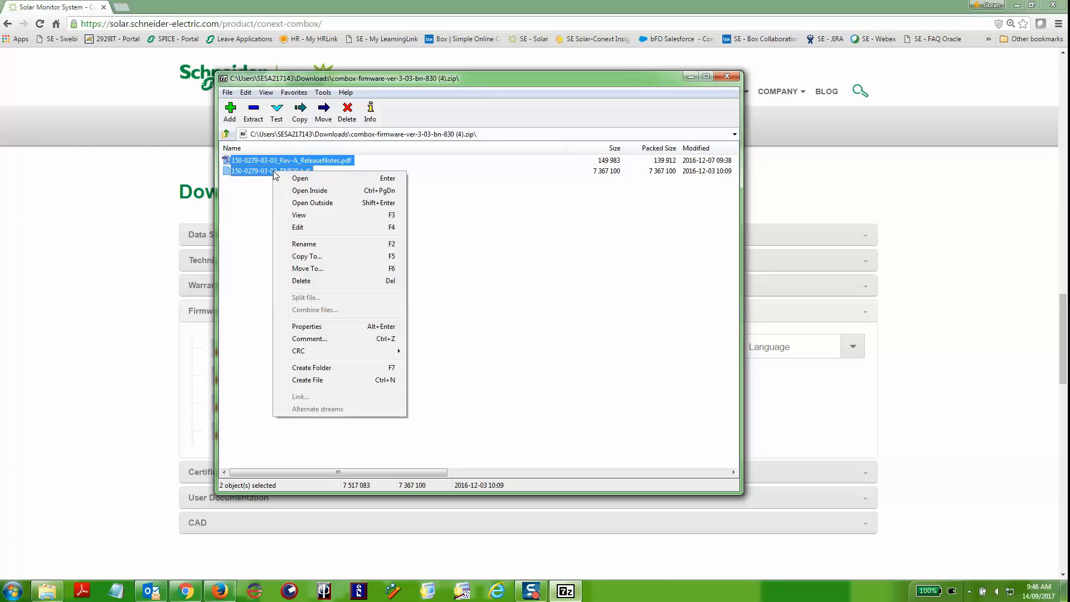
pyautogui.click(310, 258)
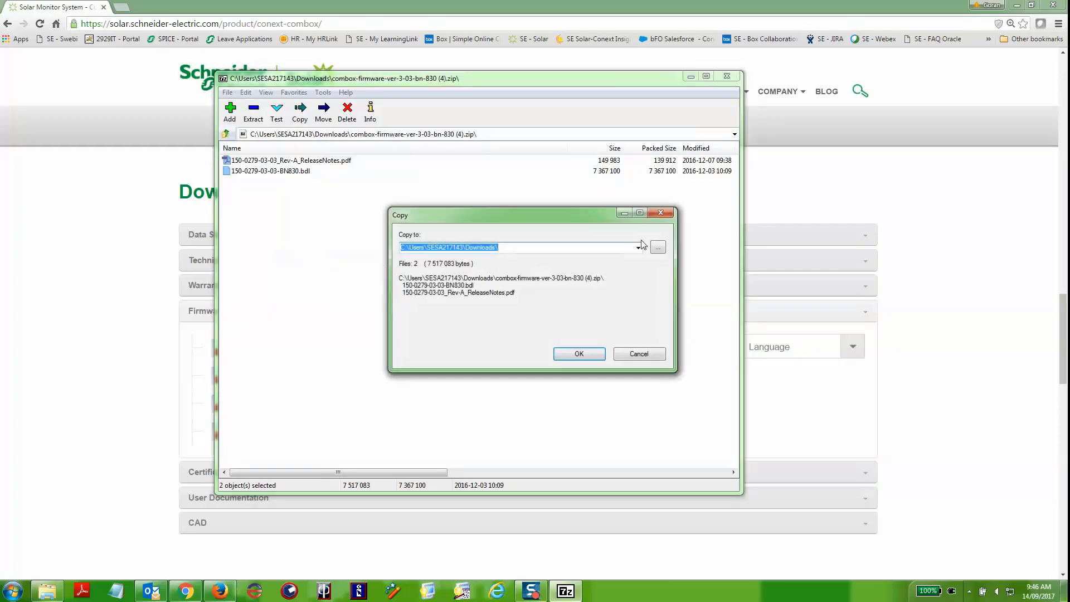
pyautogui.click(658, 247)
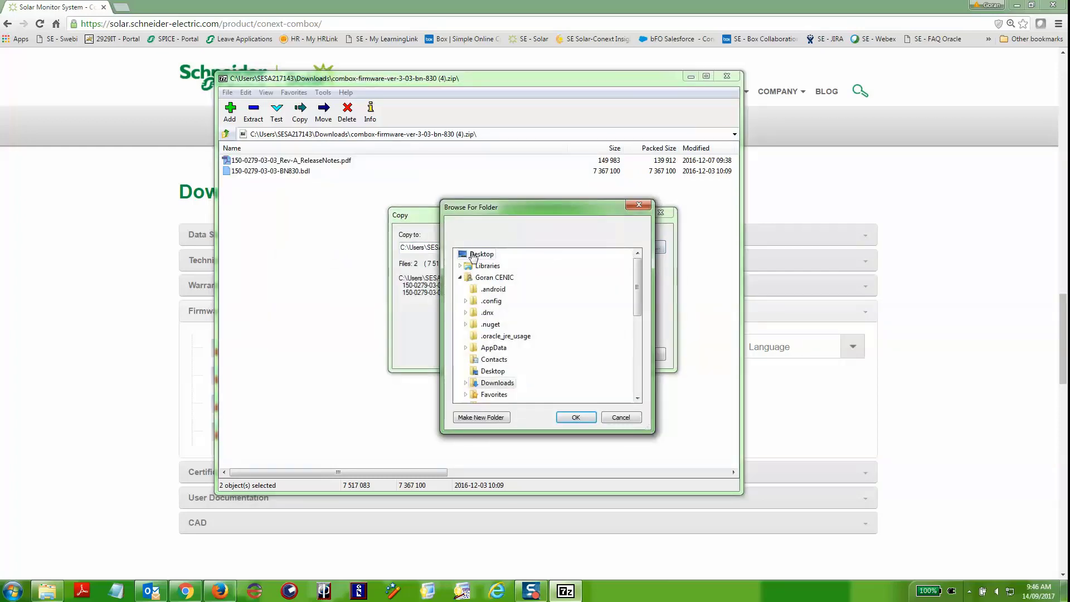
pyautogui.click(477, 254)
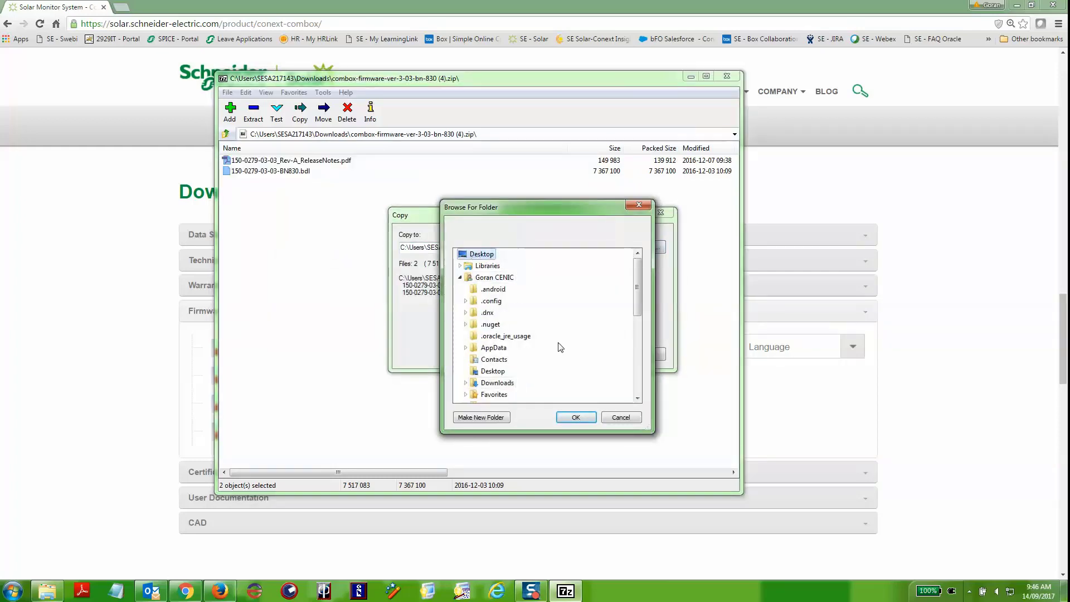
pyautogui.click(583, 415)
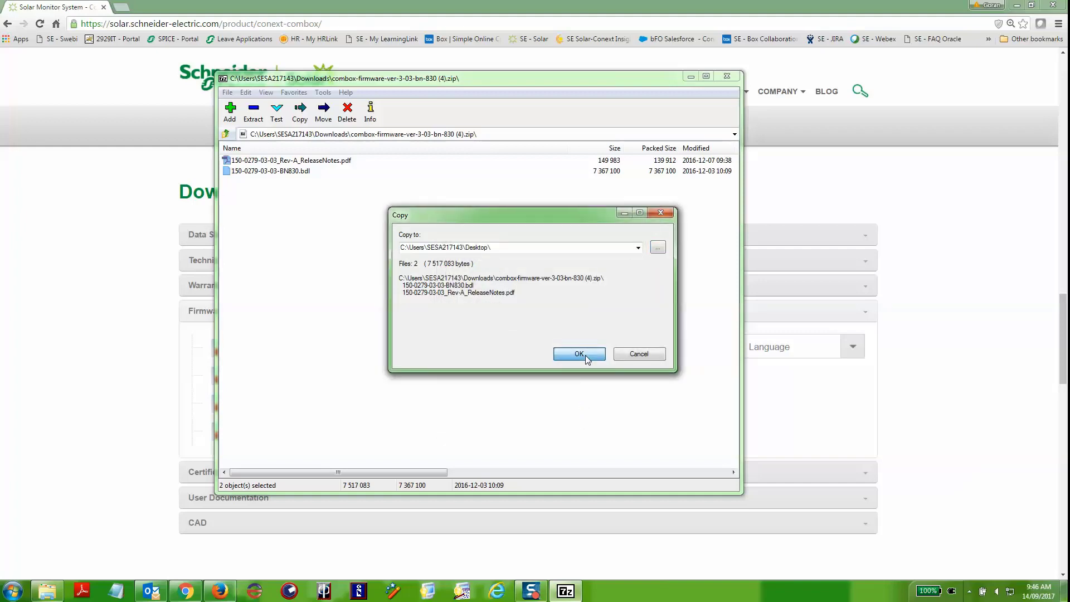
pyautogui.click(579, 354)
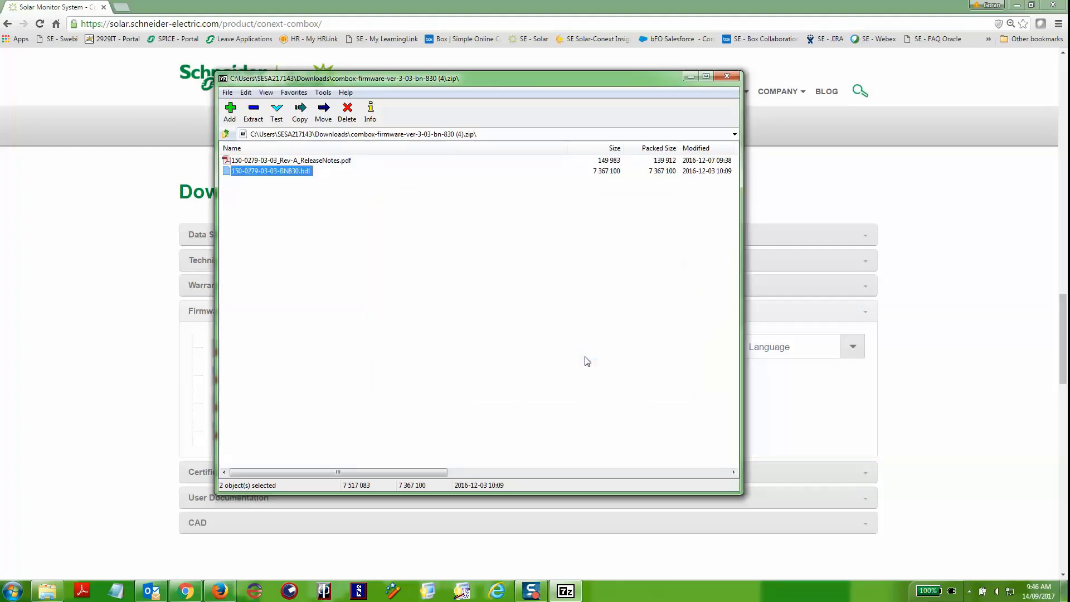
pyautogui.click(726, 78)
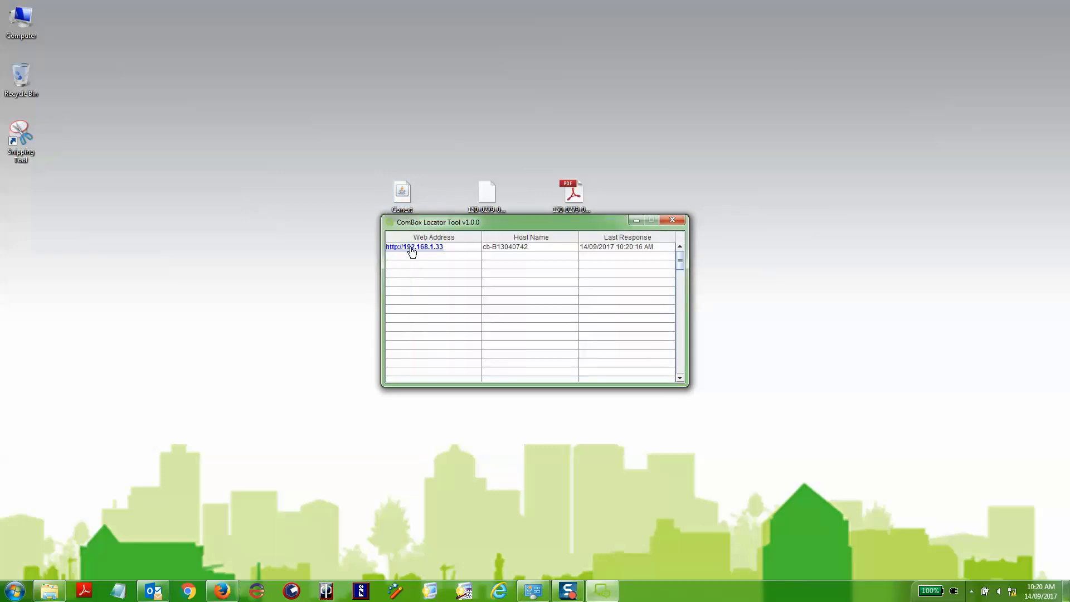
# Step: Open the ComBox at 192.168.1.33 and log in with the administrator user name and password
pyautogui.click(412, 252)
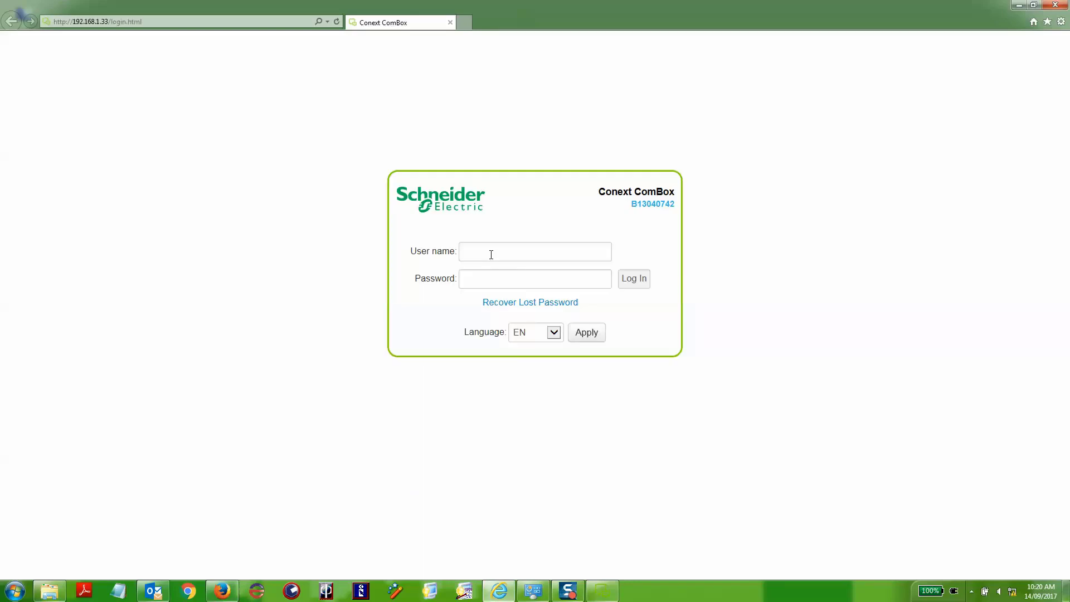
pyautogui.write('admin')
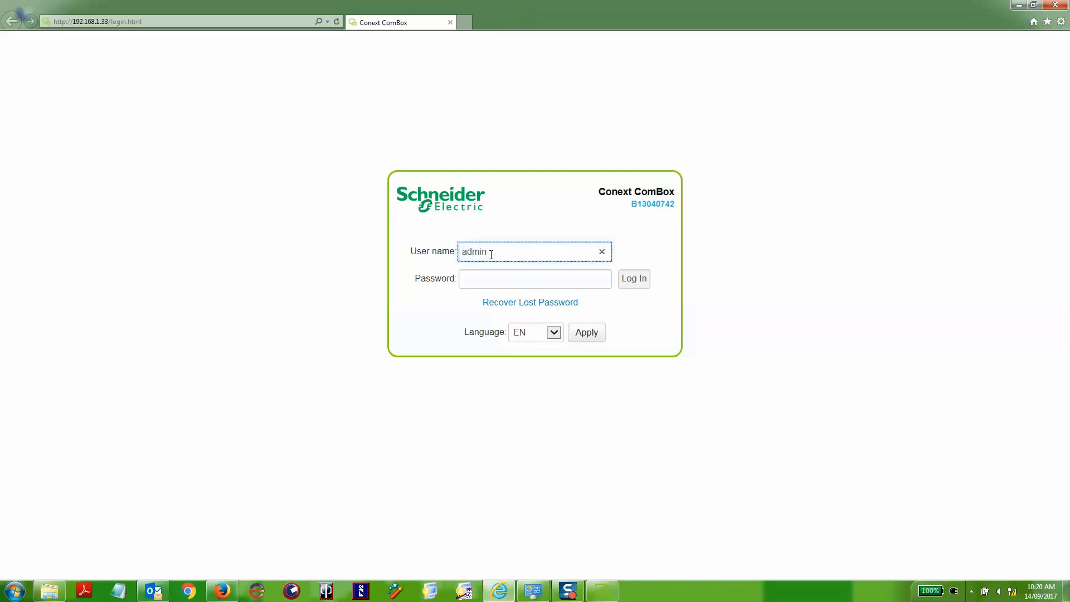
pyautogui.press('Tab')
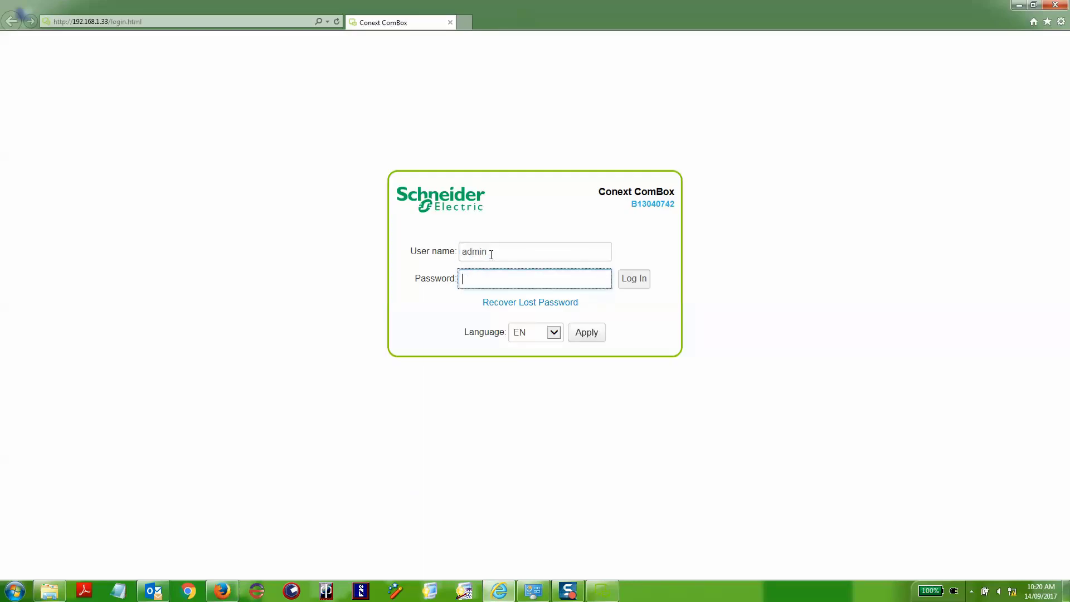
pyautogui.write('admin1234')
pyautogui.click(641, 278)
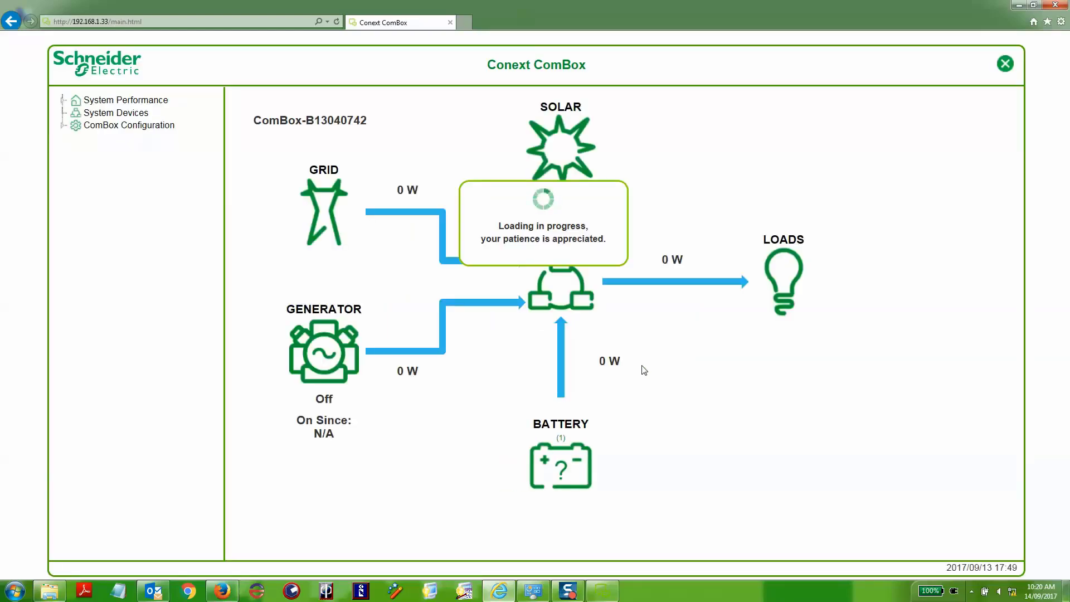
pyautogui.click(61, 126)
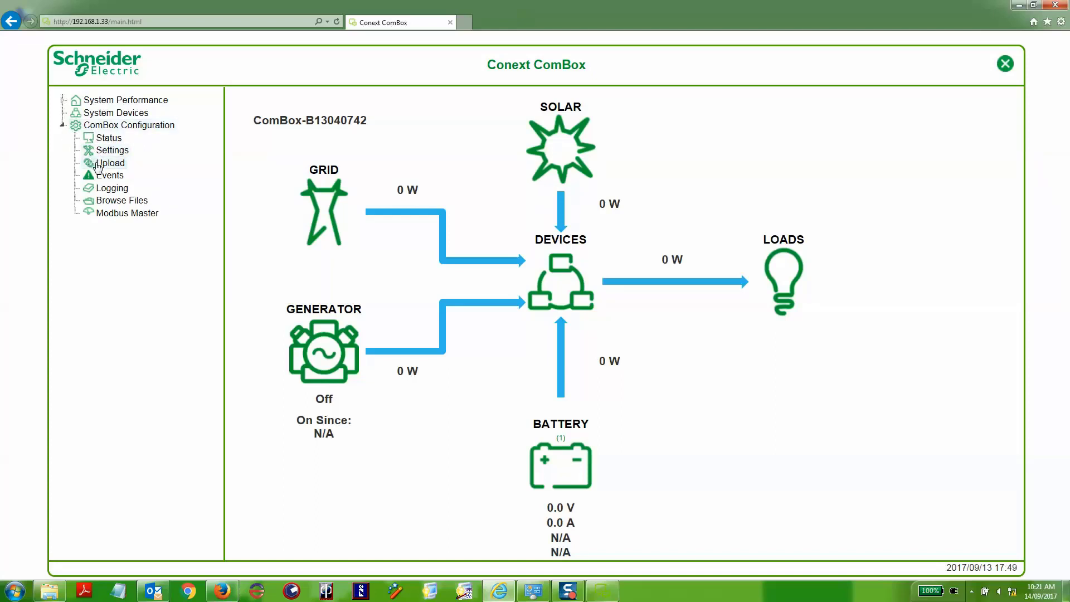
pyautogui.click(98, 164)
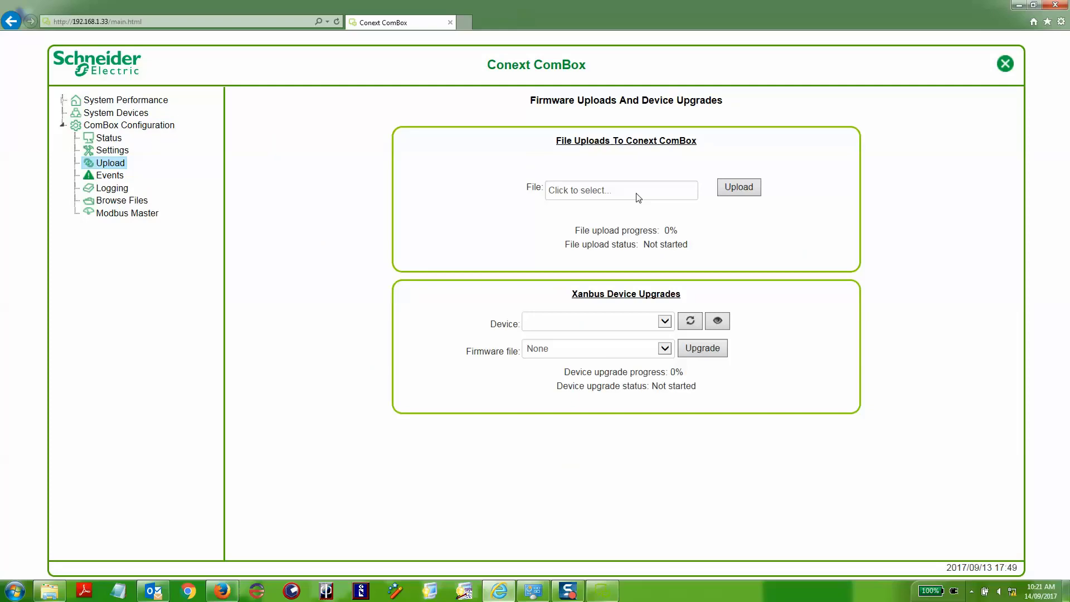
pyautogui.click(605, 195)
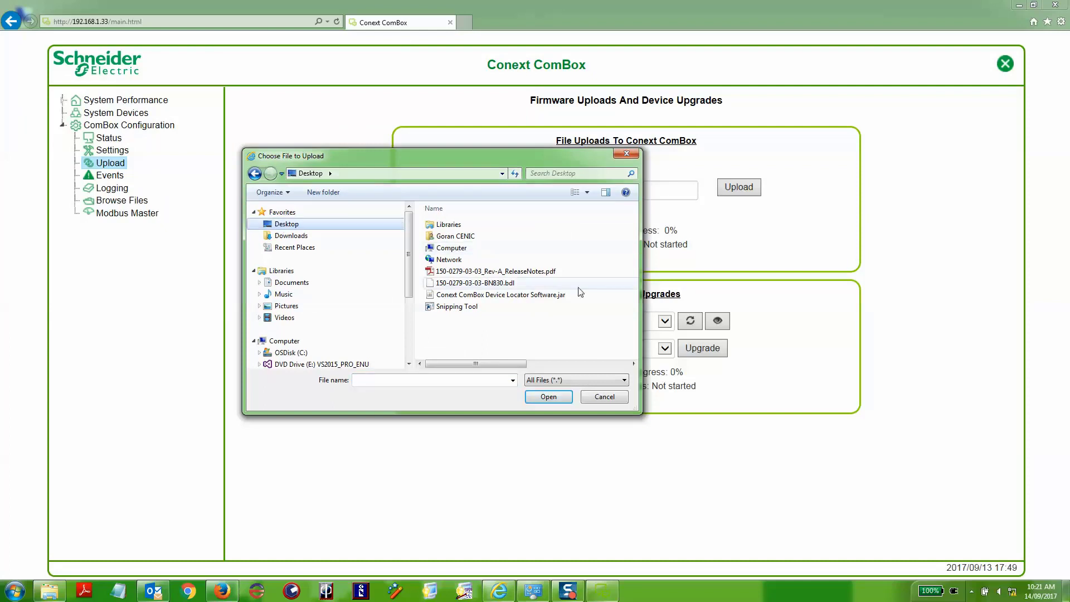
pyautogui.click(477, 284)
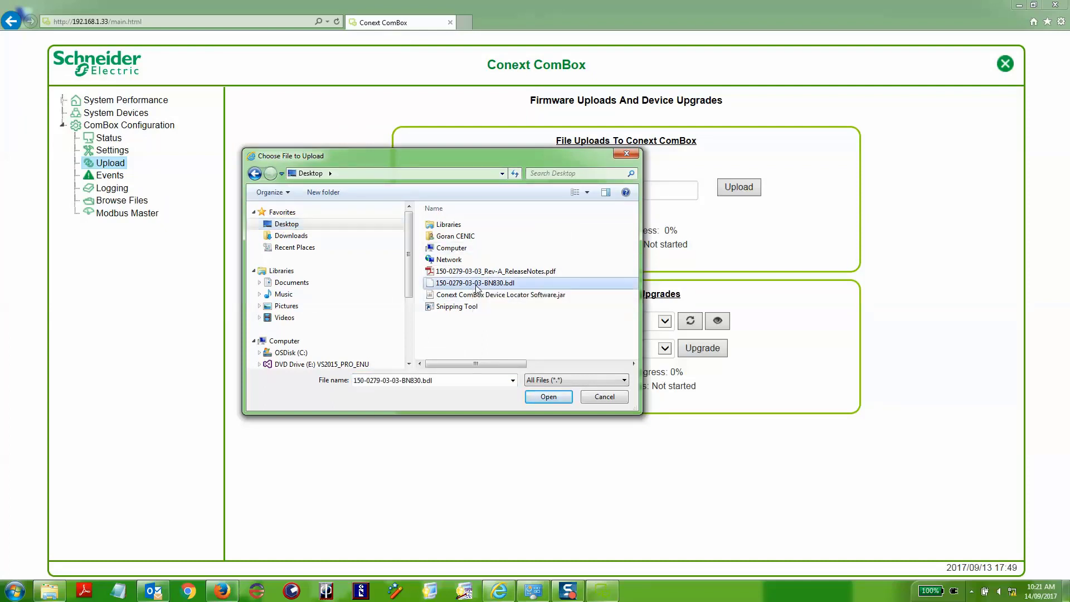
pyautogui.click(557, 398)
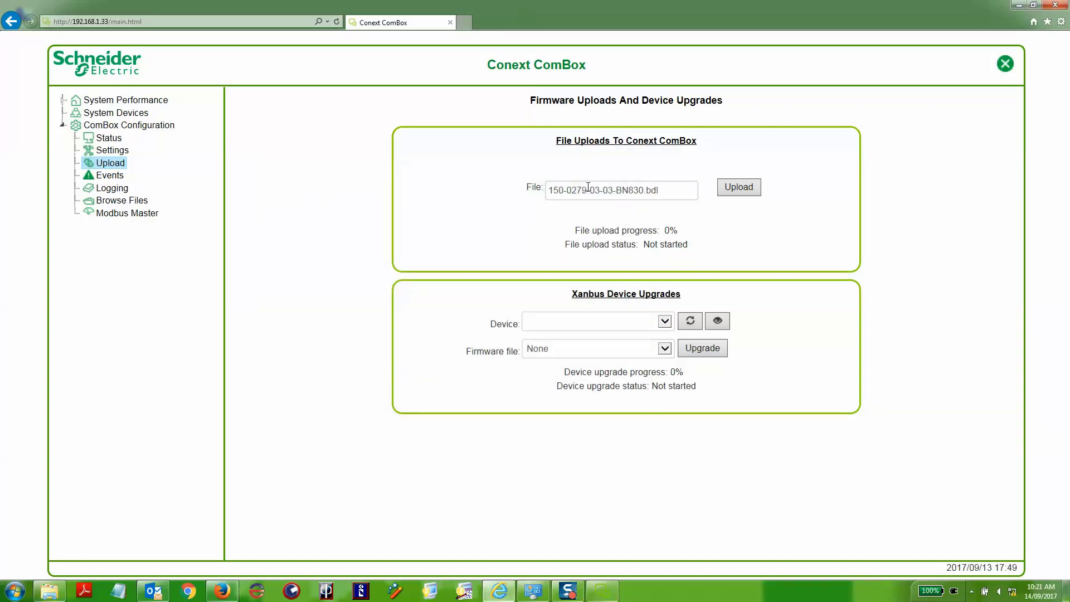
# Step: Upload the firmware bundle to the ComBox, accepting the warning to proceed
pyautogui.click(745, 193)
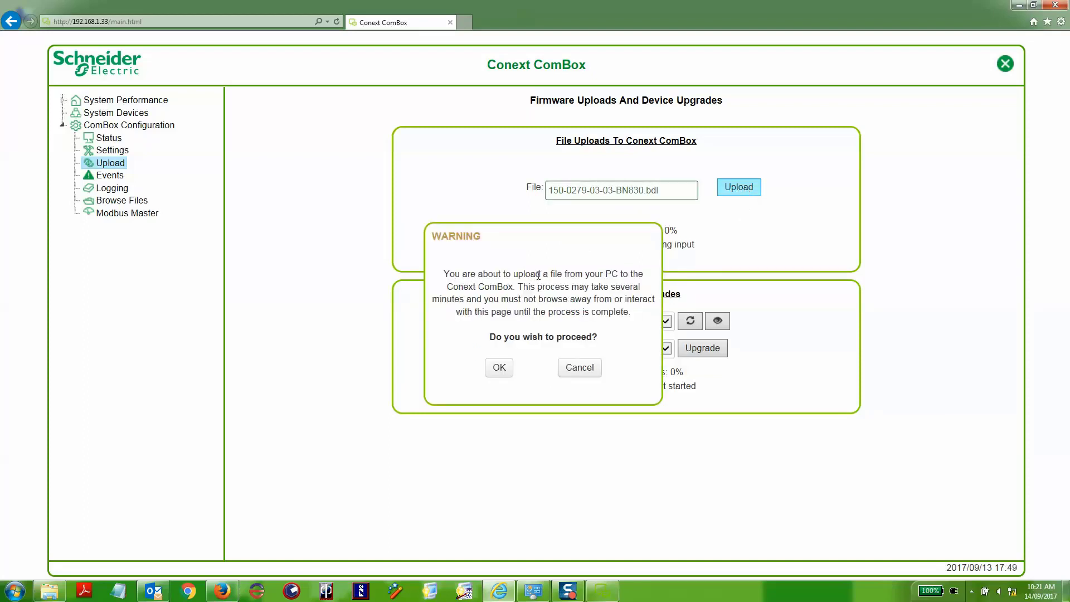
pyautogui.click(494, 369)
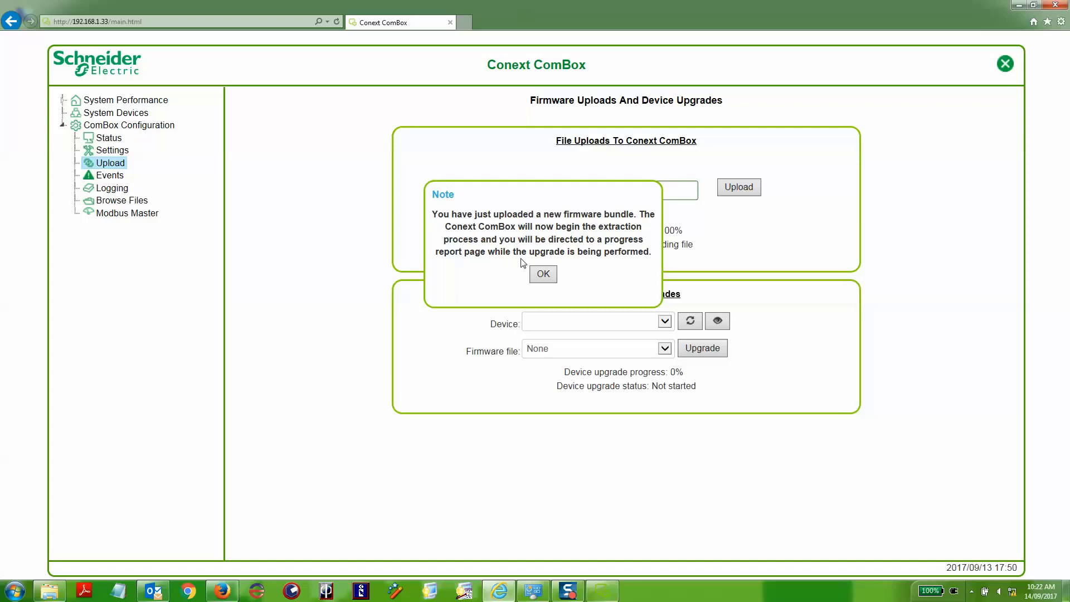
# Step: Acknowledge the extraction note and wait for the upgrade and reboot to finish
pyautogui.click(544, 275)
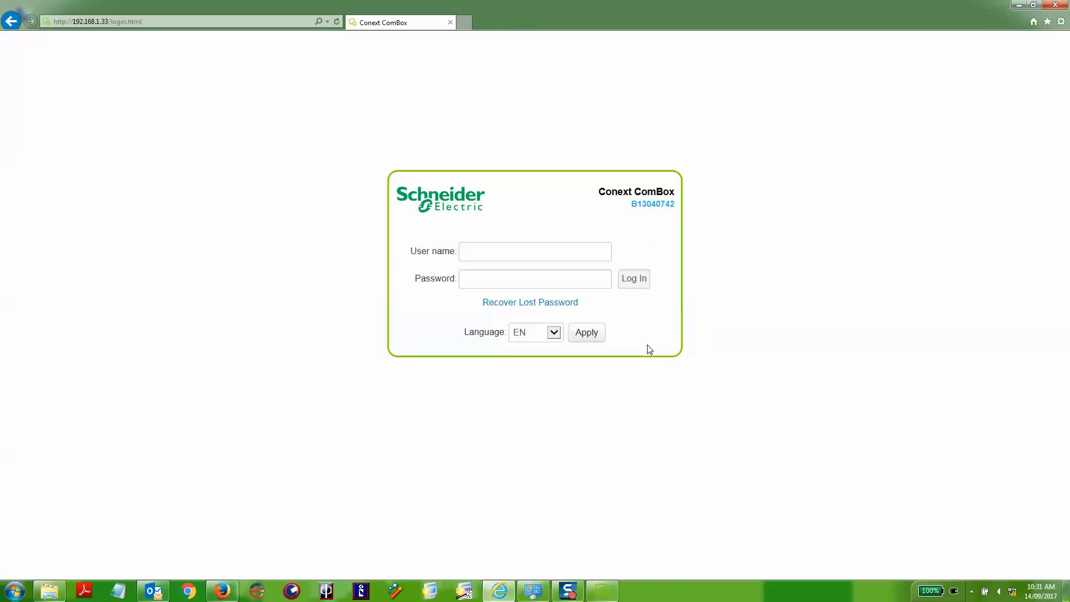
# Step: Log back in with the administrator user name and password, correcting a password typo
pyautogui.click(500, 260)
pyautogui.write('admin')
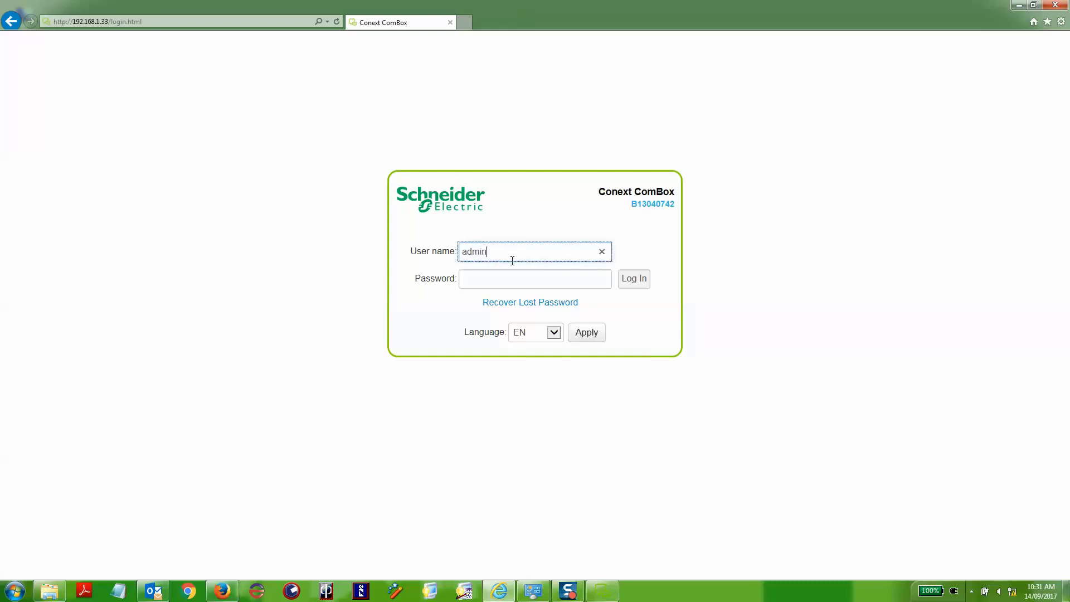
pyautogui.press('Tab')
pyautogui.write('adm')
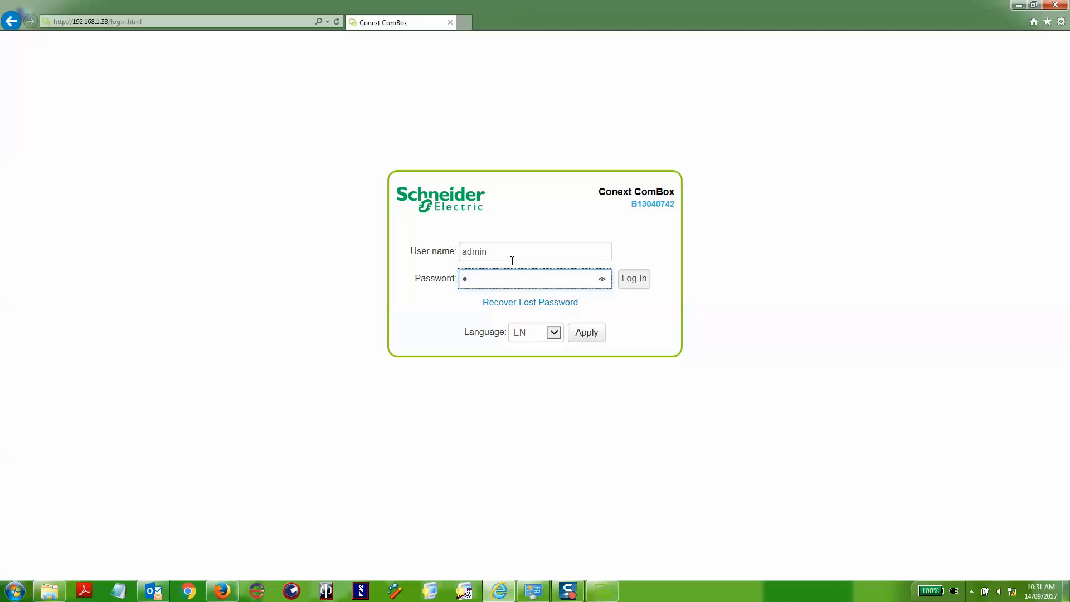
pyautogui.press('BackSpace')
pyautogui.press('BackSpace')
pyautogui.press('BackSpace')
pyautogui.write('admin123')
pyautogui.click(631, 279)
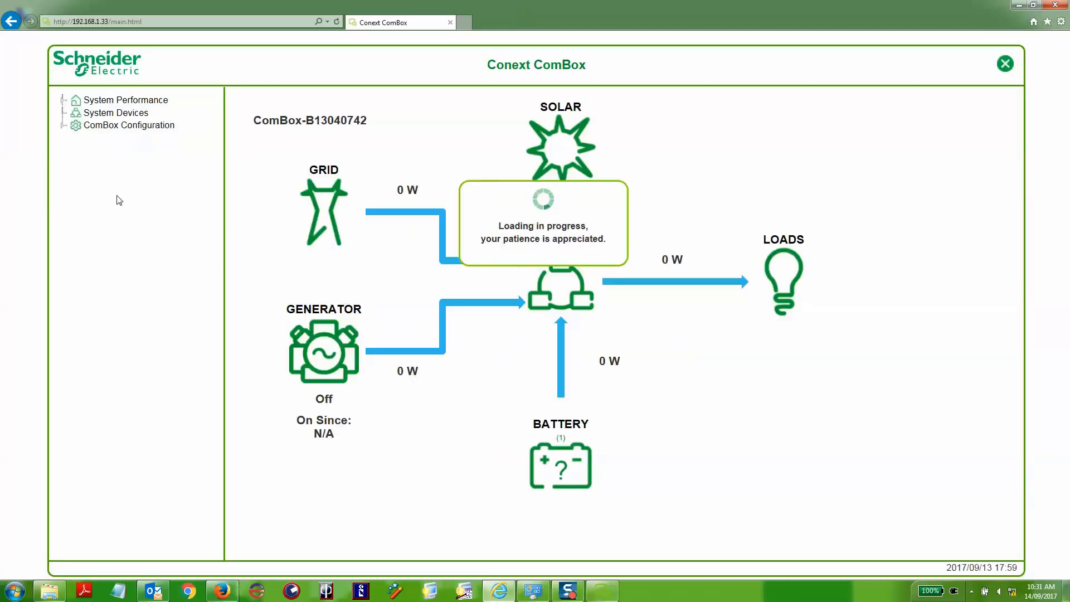
# Step: Open ComBox Configuration > Status and expand ComBox Version to see Ver03.03BN0830
pyautogui.click(63, 127)
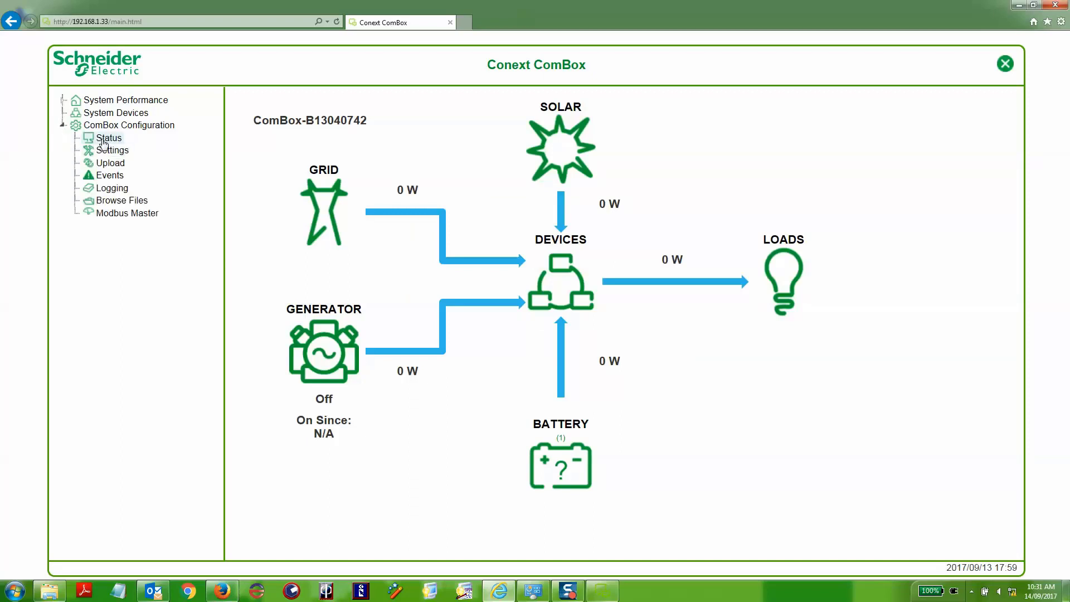
pyautogui.click(102, 140)
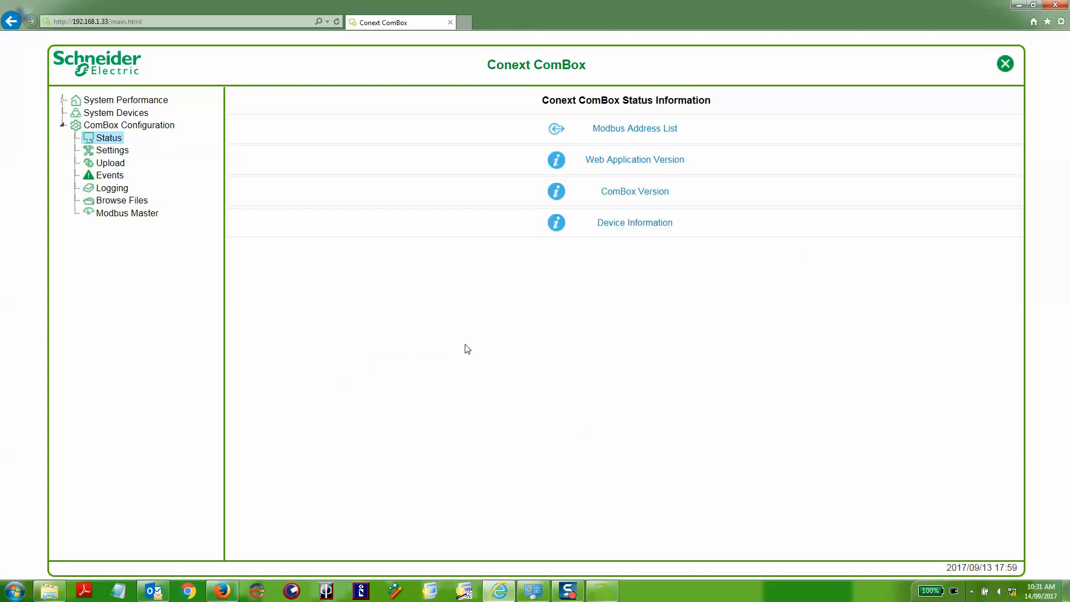
pyautogui.click(620, 192)
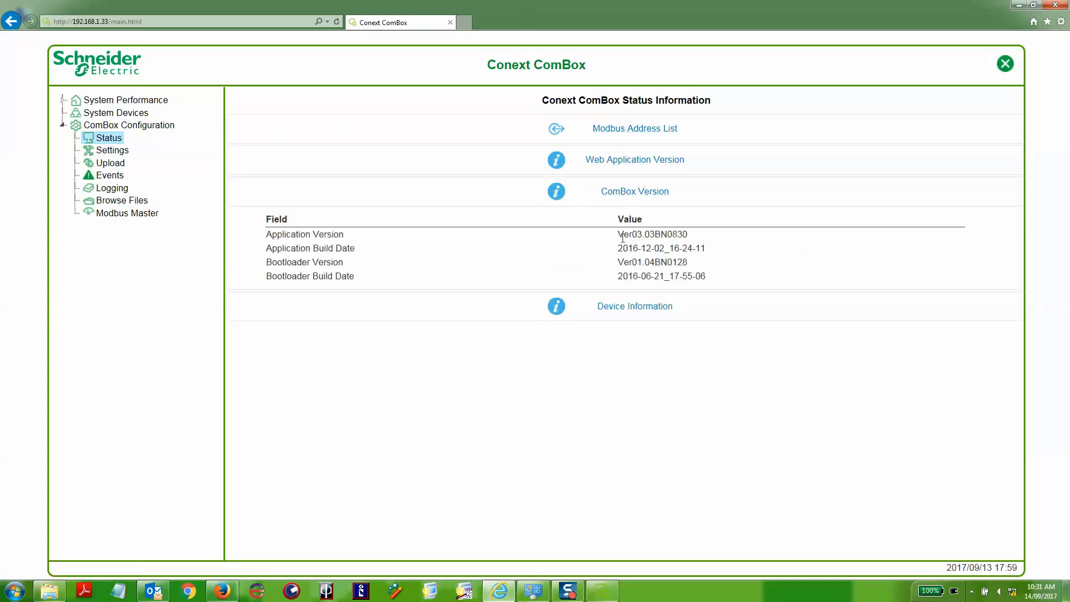